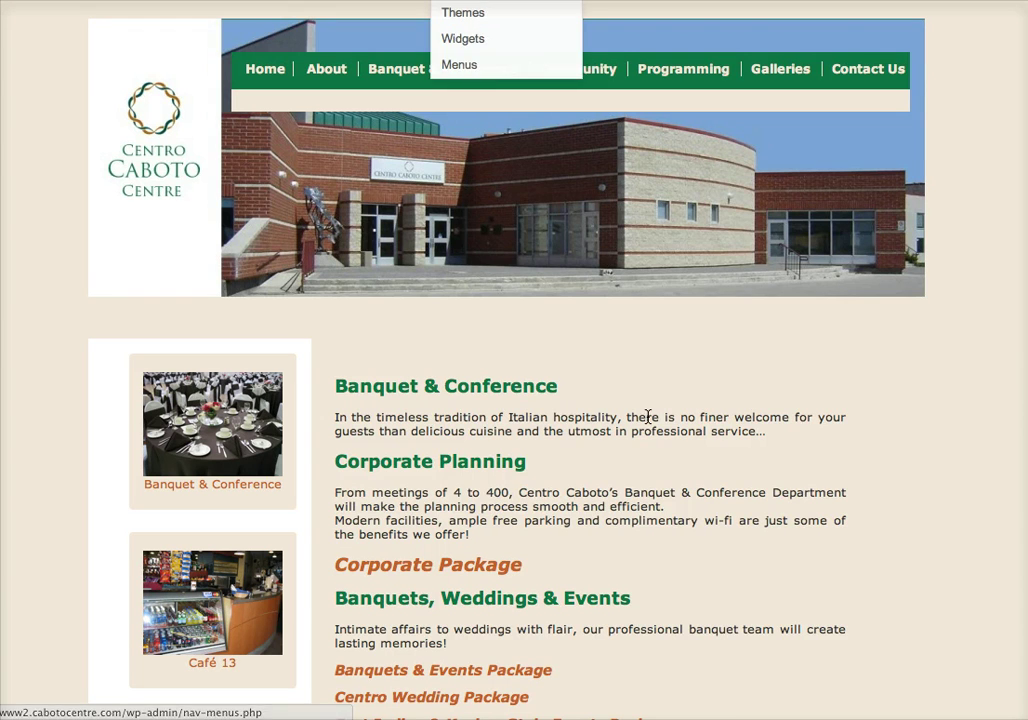
View the enlarged Tables Upon Tables photo from the Banquet & Conference page's gallery and examine its caption and link.
{"action": "scroll", "coordinate": [662, 430], "scroll_direction": "down", "scroll_amount": 1}
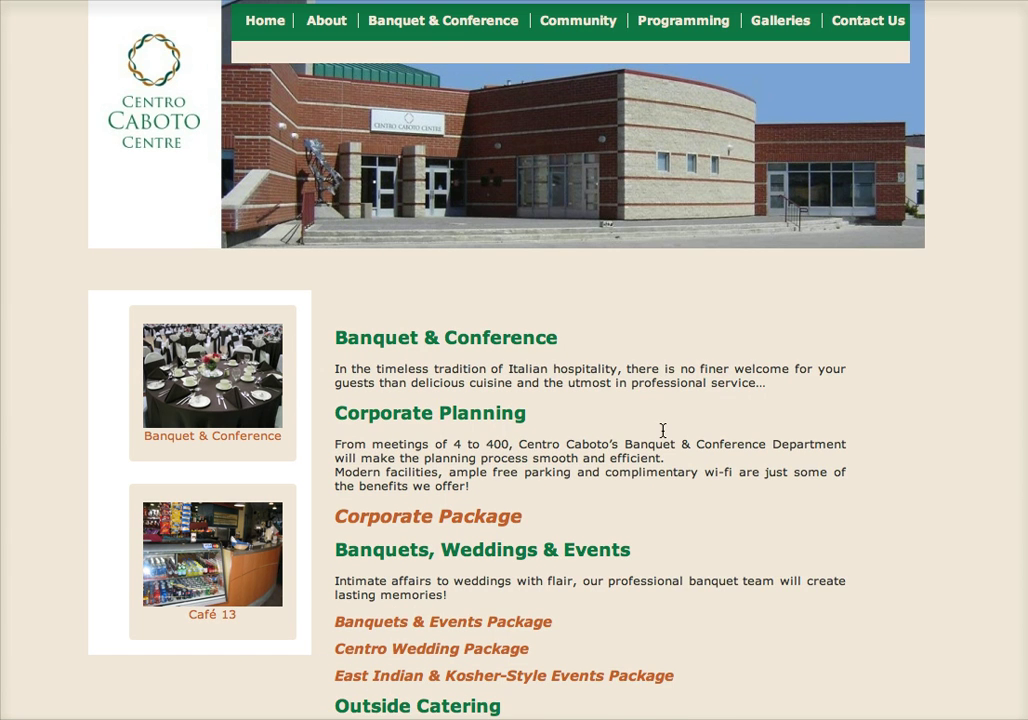
{"action": "scroll", "coordinate": [662, 430], "scroll_direction": "down", "scroll_amount": 15}
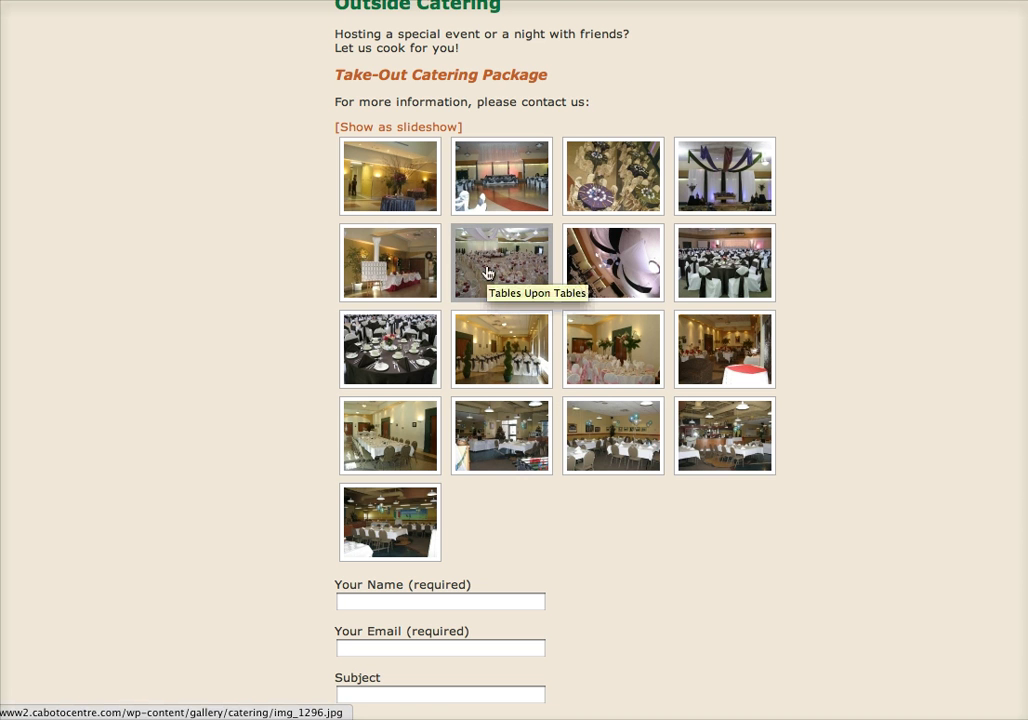
{"action": "left_click", "coordinate": [487, 272]}
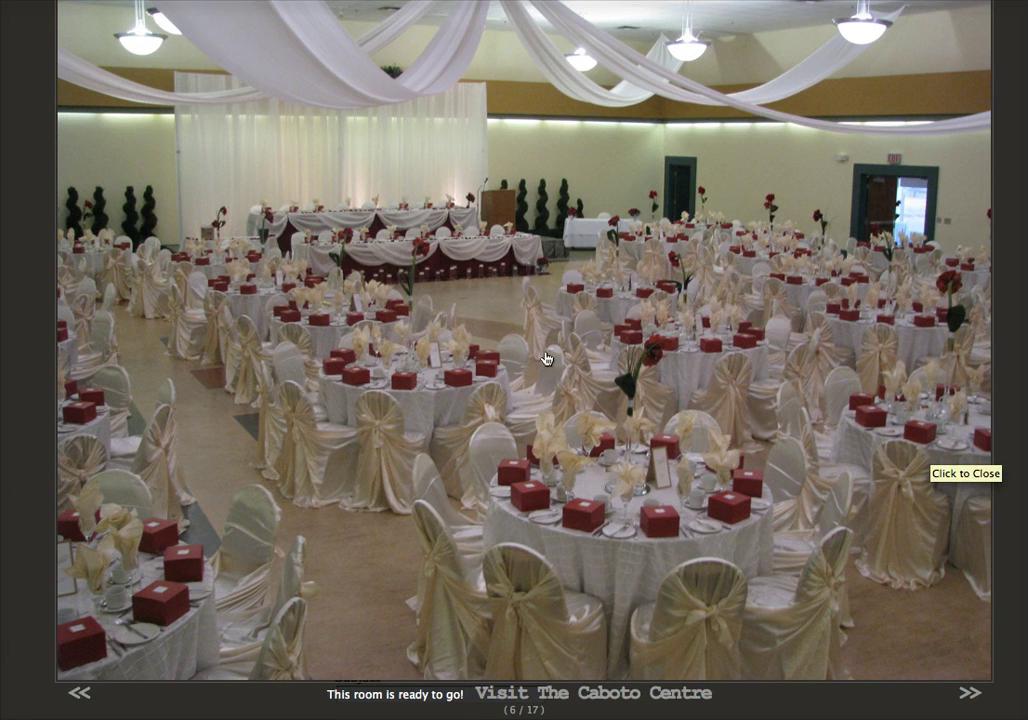
{"action": "left_click_drag", "start_coordinate": [328, 694], "coordinate": [446, 694]}
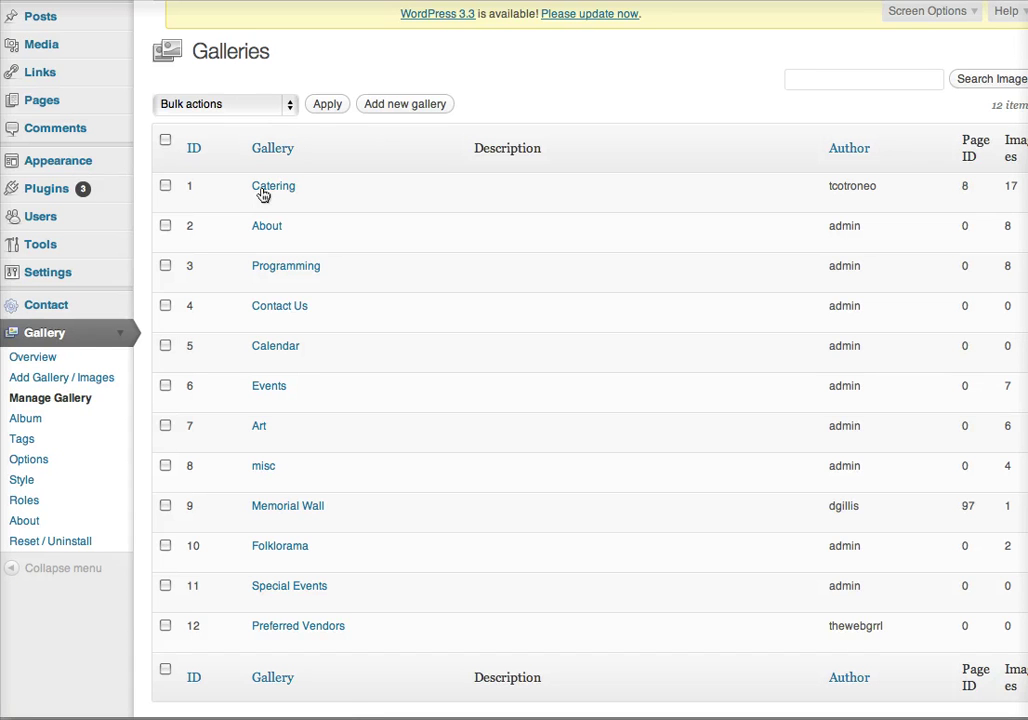
Open the Catering gallery for editing and enlarge the description box of the Tables Upon Tables image to show its full text.
{"action": "left_click", "coordinate": [72, 410]}
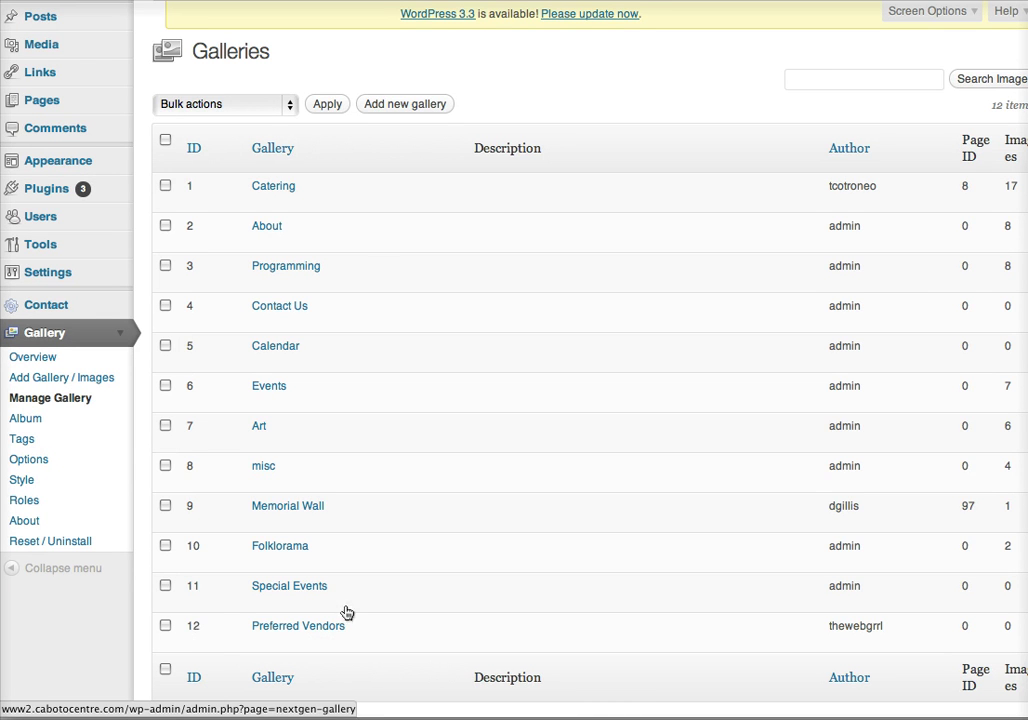
{"action": "left_click", "coordinate": [280, 195]}
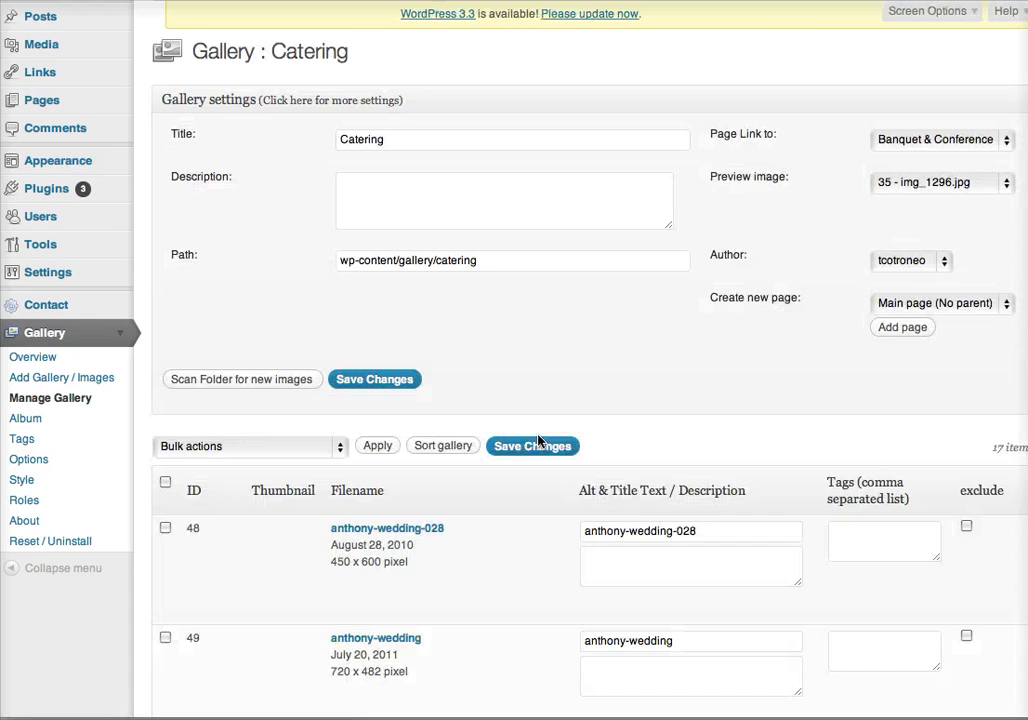
{"action": "scroll", "coordinate": [645, 472], "scroll_direction": "down", "scroll_amount": 3}
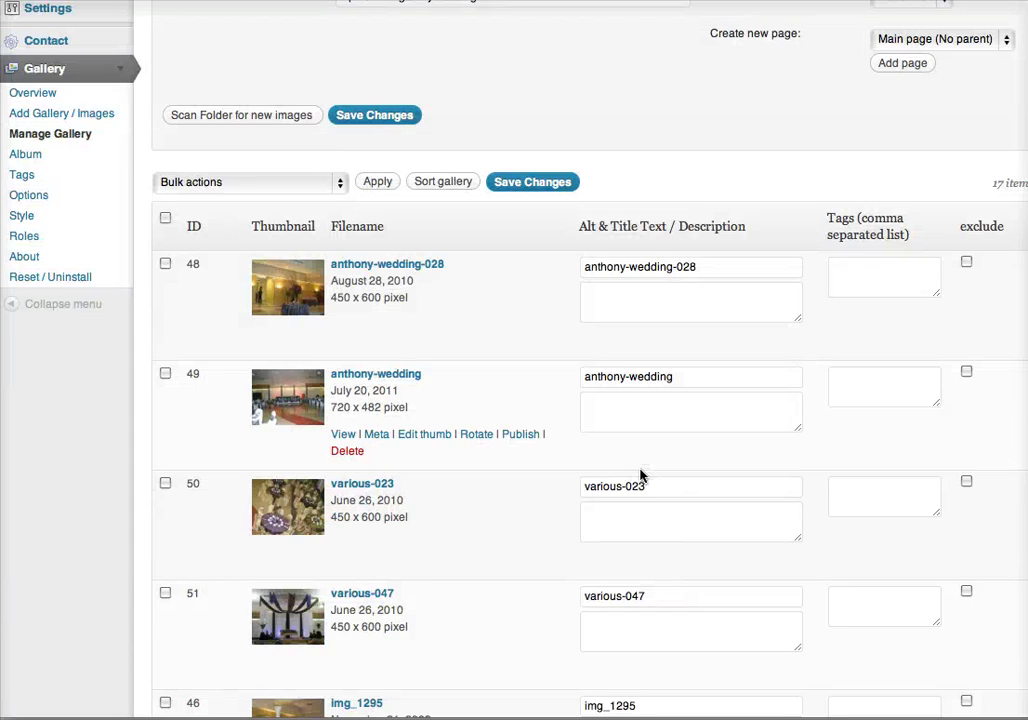
{"action": "scroll", "coordinate": [739, 473], "scroll_direction": "down", "scroll_amount": 4}
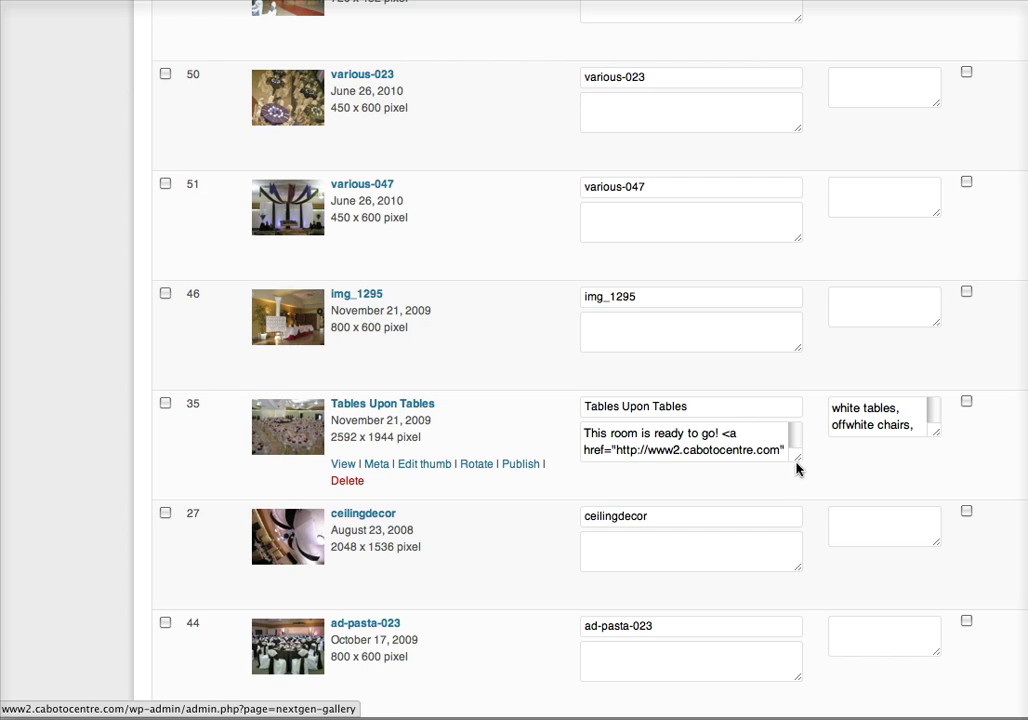
{"action": "left_click_drag", "start_coordinate": [797, 459], "coordinate": [838, 566]}
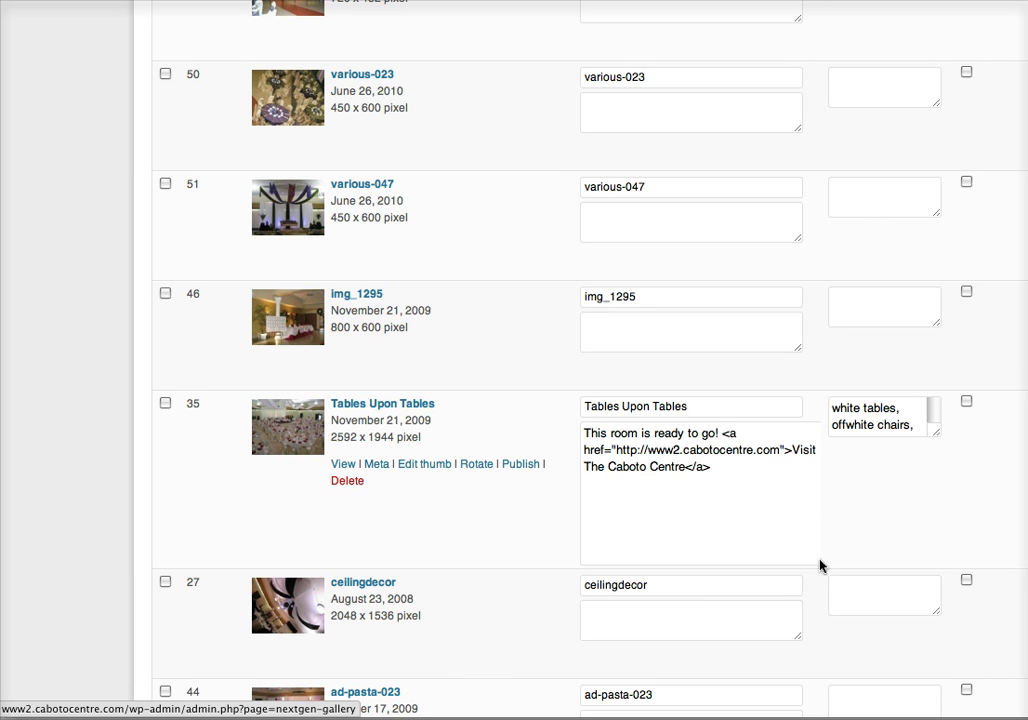
{"action": "left_click", "coordinate": [760, 556]}
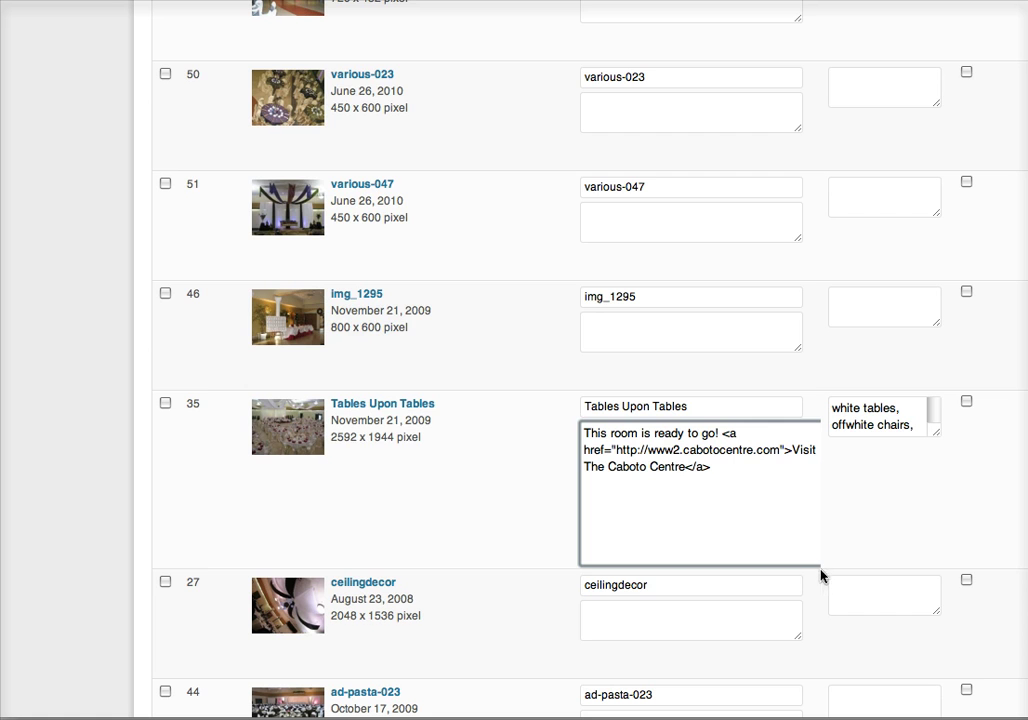
{"action": "left_click_drag", "start_coordinate": [822, 576], "coordinate": [798, 567]}
{"action": "left_click", "coordinate": [796, 550]}
{"action": "scroll", "coordinate": [418, 398], "scroll_direction": "up", "scroll_amount": 3}
{"action": "scroll", "coordinate": [418, 398], "scroll_direction": "up", "scroll_amount": 5}
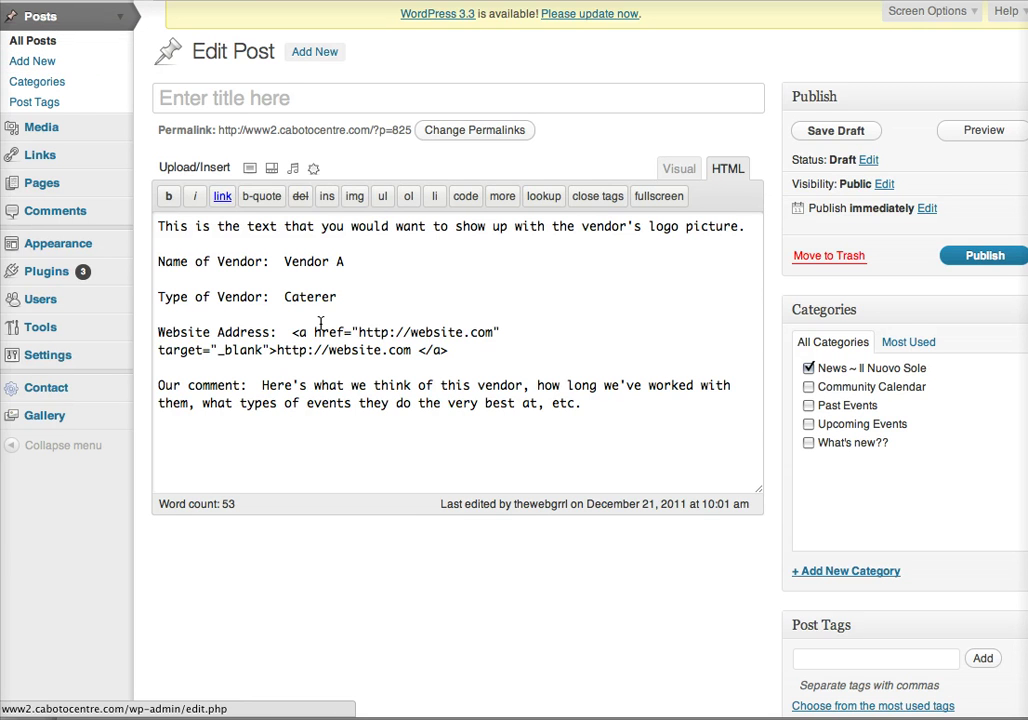
{"action": "left_click", "coordinate": [680, 172]}
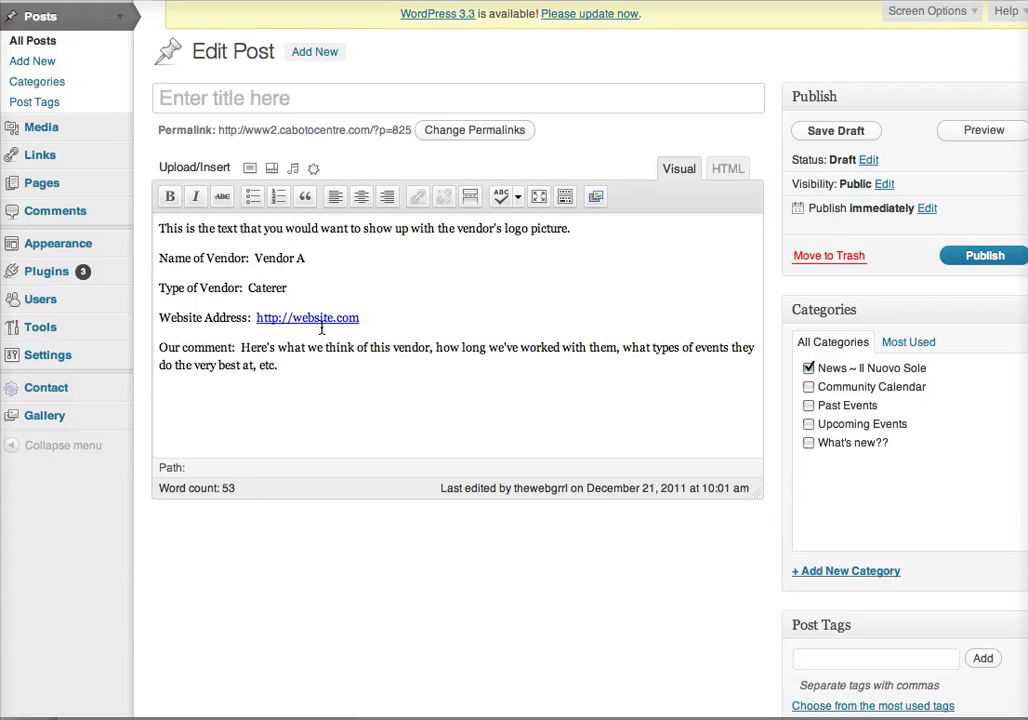
{"action": "left_click_drag", "start_coordinate": [362, 318], "coordinate": [256, 320]}
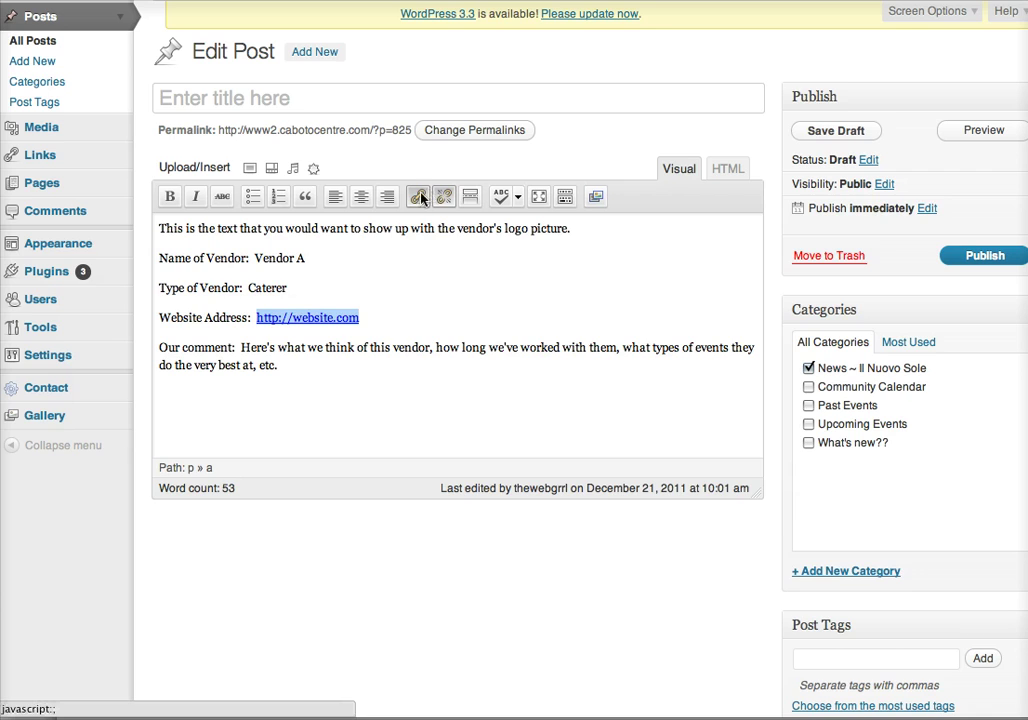
{"action": "left_click", "coordinate": [429, 195]}
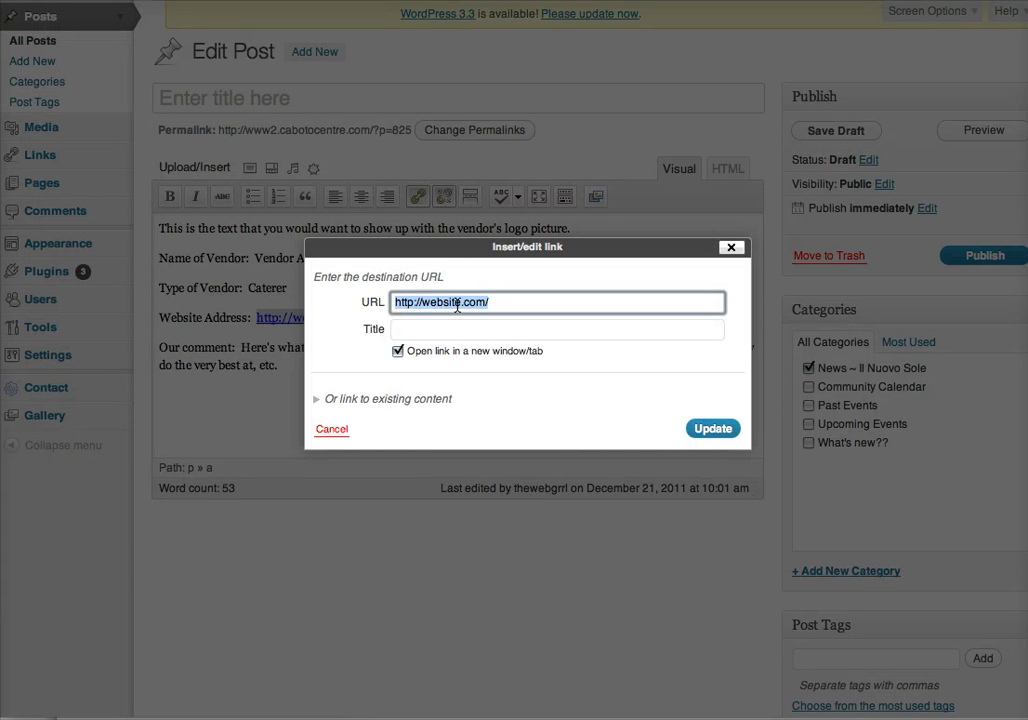
{"action": "left_click", "coordinate": [714, 432]}
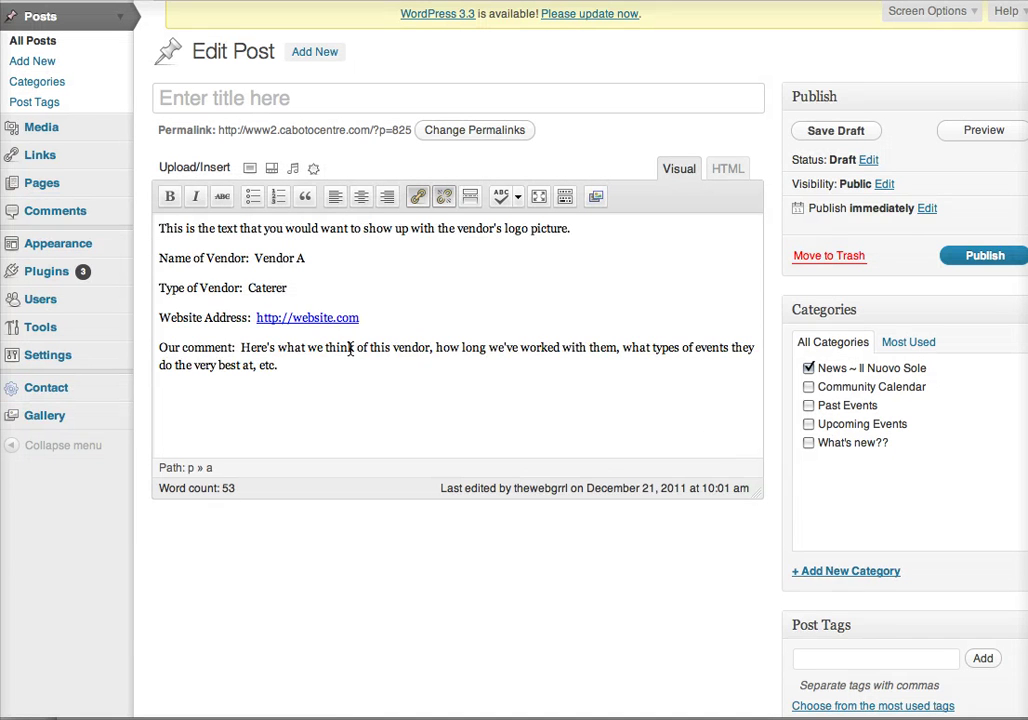
Replace the Tables Upon Tables image description with the draft post's full vendor text in HTML form, and save the Catering gallery.
{"action": "left_click", "coordinate": [713, 180]}
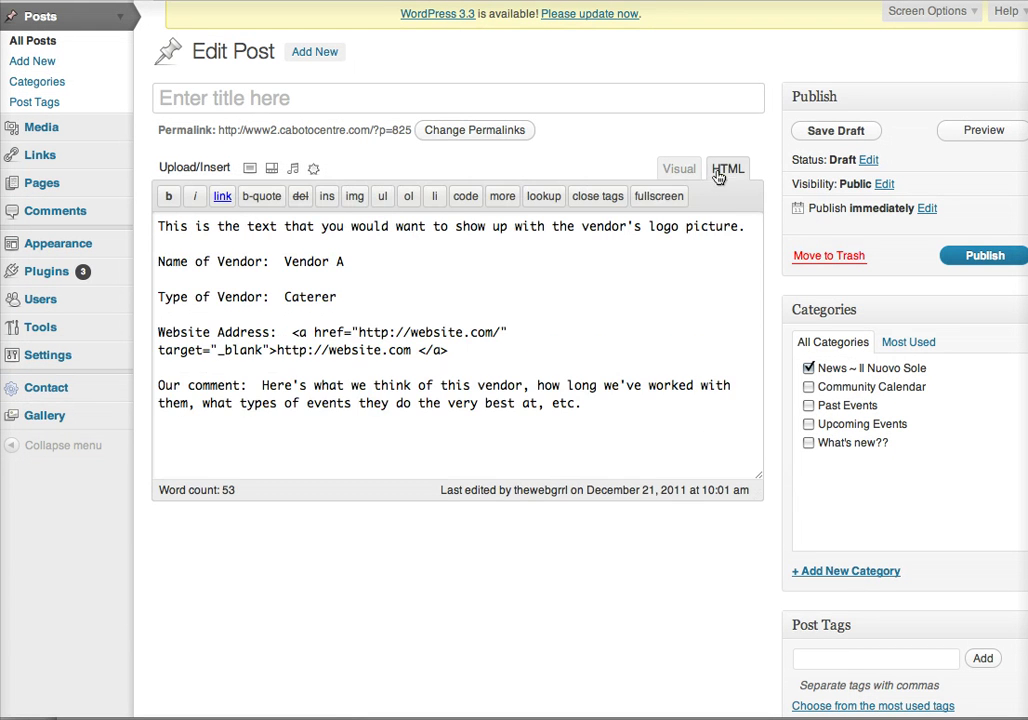
{"action": "left_click_drag", "start_coordinate": [601, 408], "coordinate": [160, 367]}
{"action": "left_click_drag", "start_coordinate": [371, 331], "coordinate": [151, 199]}
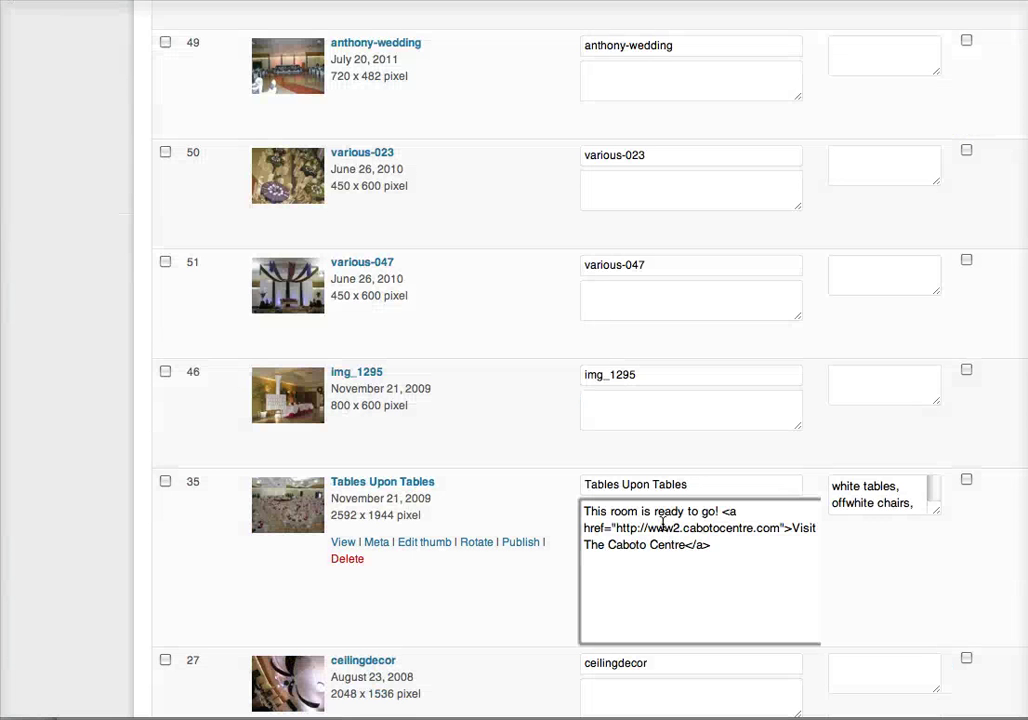
{"action": "left_click_drag", "start_coordinate": [771, 548], "coordinate": [523, 484]}
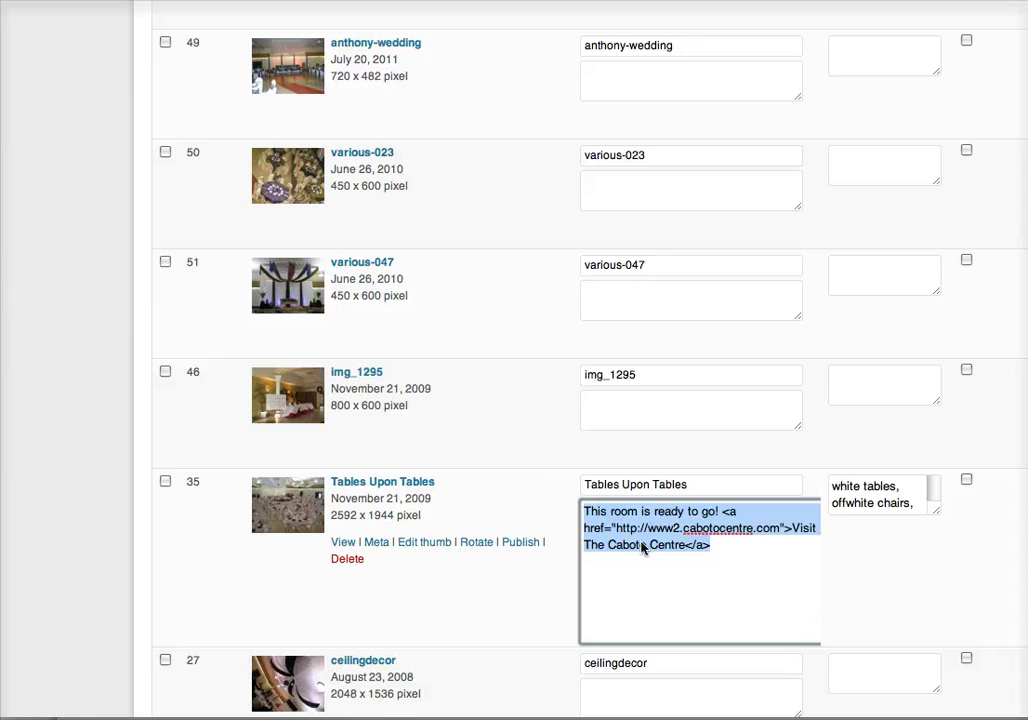
{"action": "type", "text": "Website Address:  <a href=\"http://website.com/\" target=\"_blank\">http://website.com </a>  Our comment:  Here's what we think of this vendor, how long we've worked with them, what types of events they do the very best at, etc."}
{"action": "scroll", "coordinate": [940, 631], "scroll_direction": "up", "scroll_amount": 15}
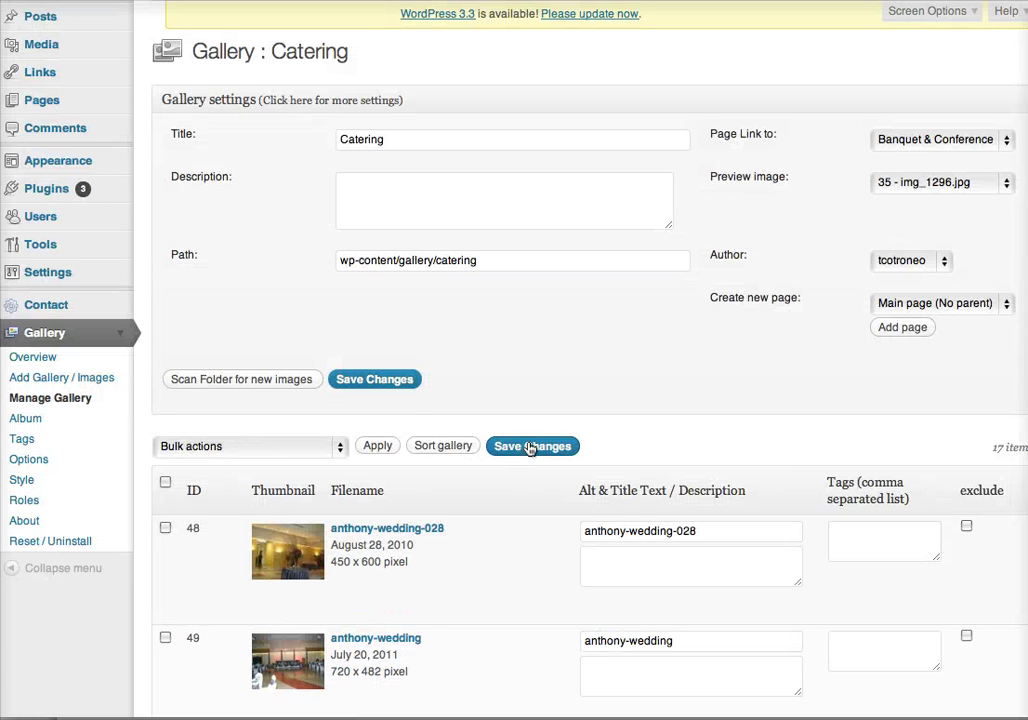
{"action": "left_click", "coordinate": [530, 448]}
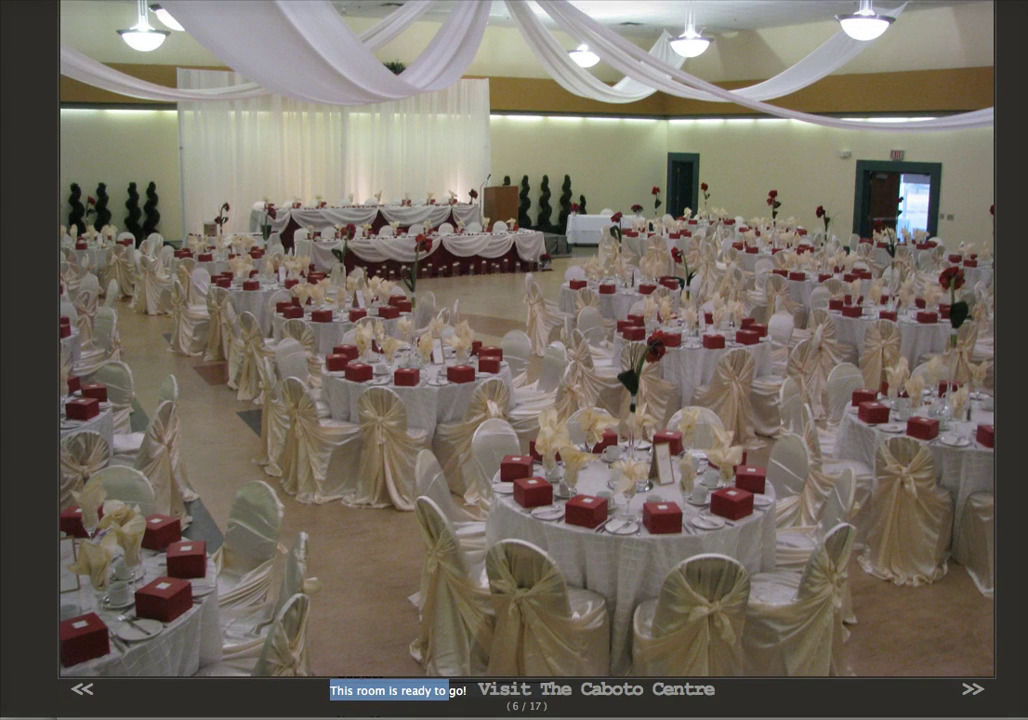
Reload the Banquet & Conference page and reopen the Tables Upon Tables photo to check its caption and website link.
{"action": "left_click", "coordinate": [163, 150]}
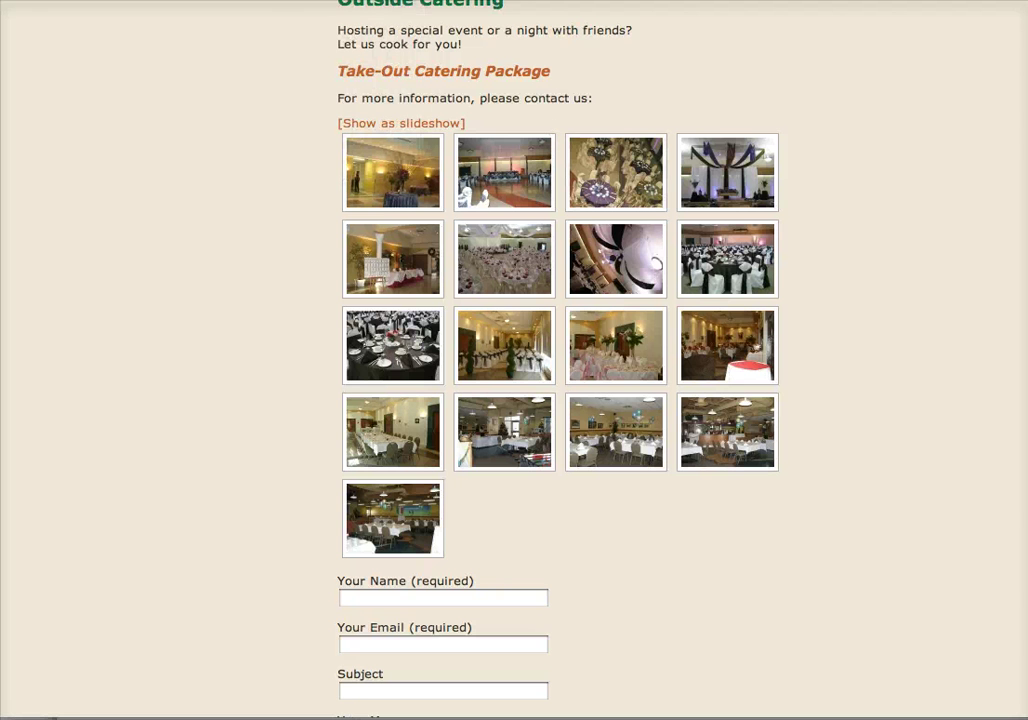
{"action": "key", "text": "super+r"}
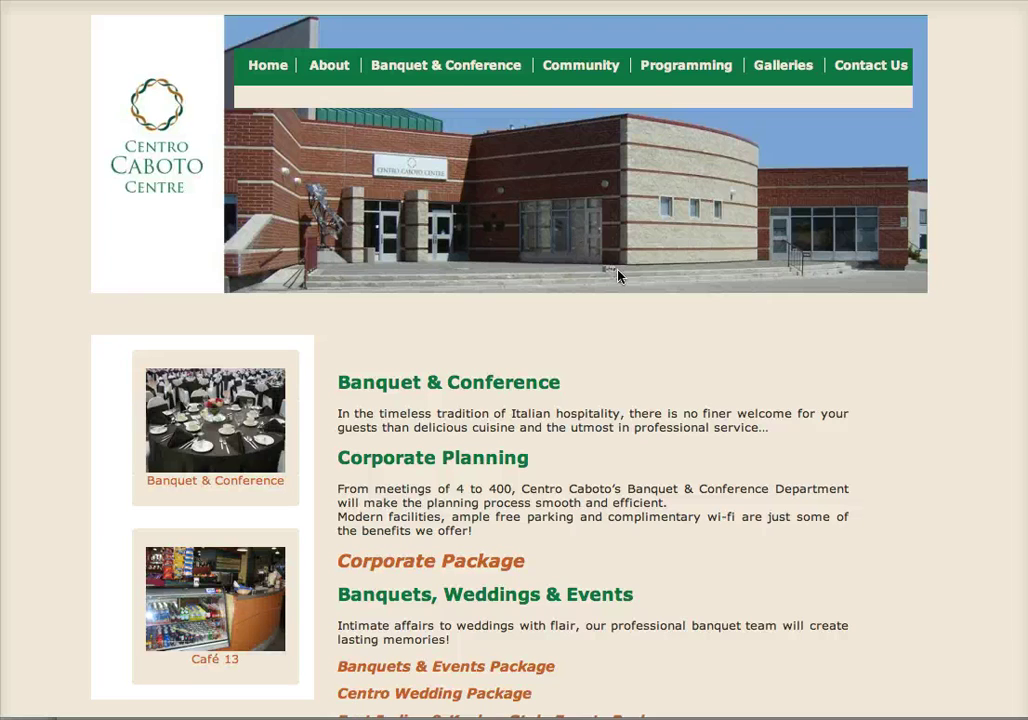
{"action": "scroll", "coordinate": [600, 290], "scroll_direction": "down", "scroll_amount": 10}
{"action": "left_click", "coordinate": [510, 307]}
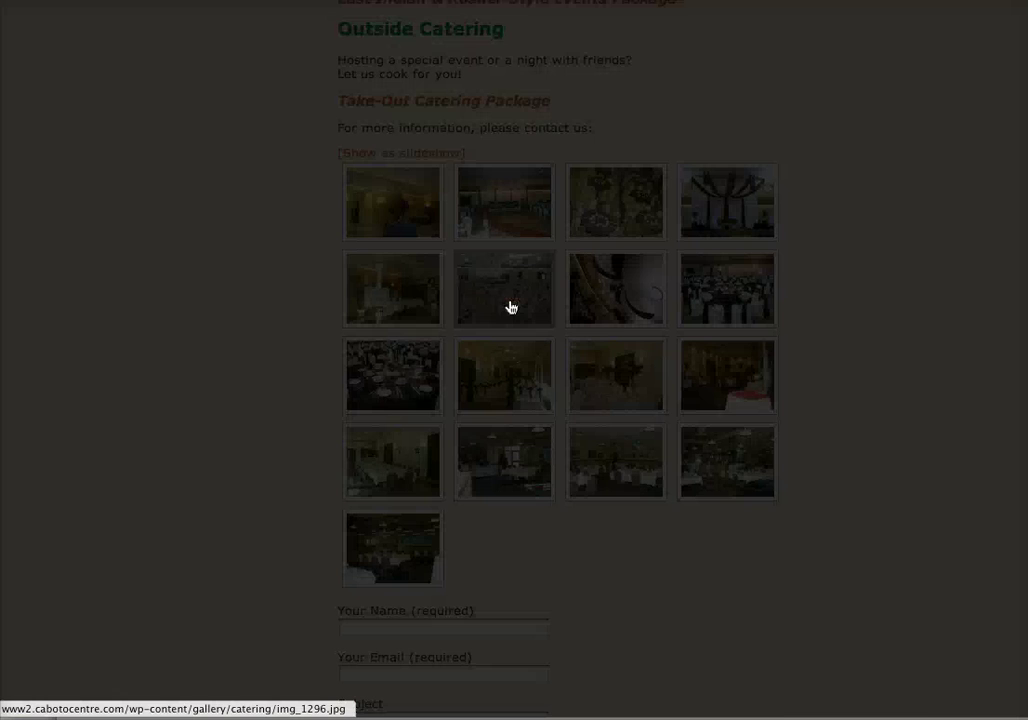
{"action": "scroll", "coordinate": [716, 400], "scroll_direction": "down", "scroll_amount": 3}
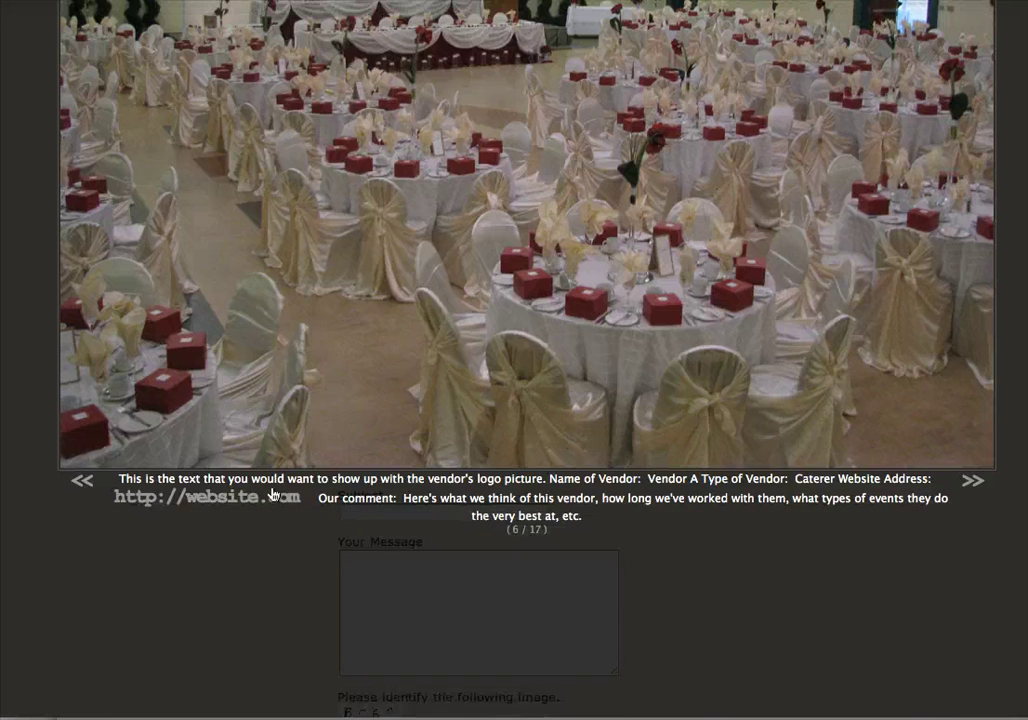